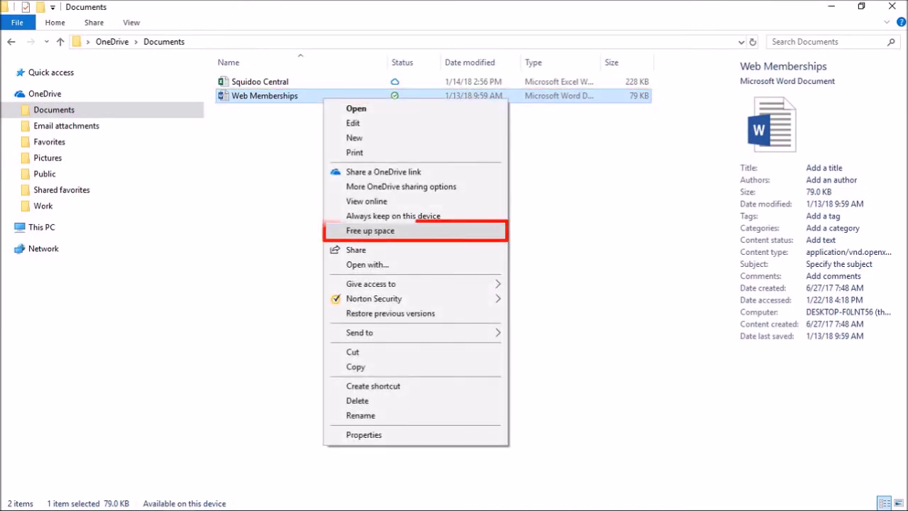
Free up space on Web Memberships so it becomes an online-only cloud file.
{"action": "key", "text": "Return"}
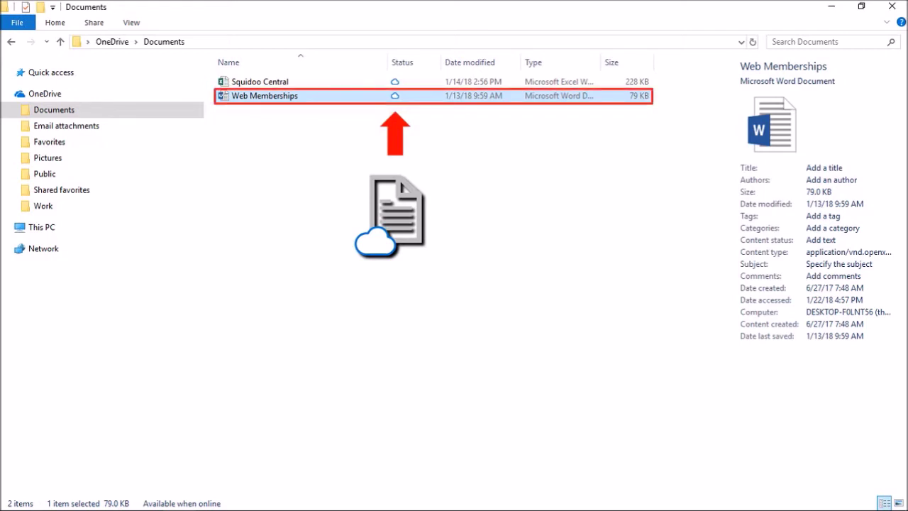
Set Web Memberships to 'Always keep on this device', giving it a solid green check.
{"action": "right_click", "coordinate": [338, 97]}
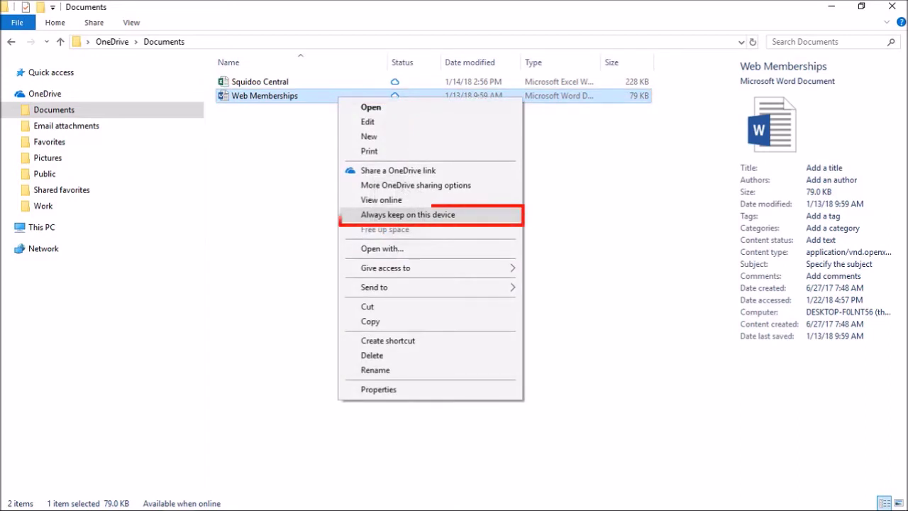
{"action": "left_click", "coordinate": [408, 214]}
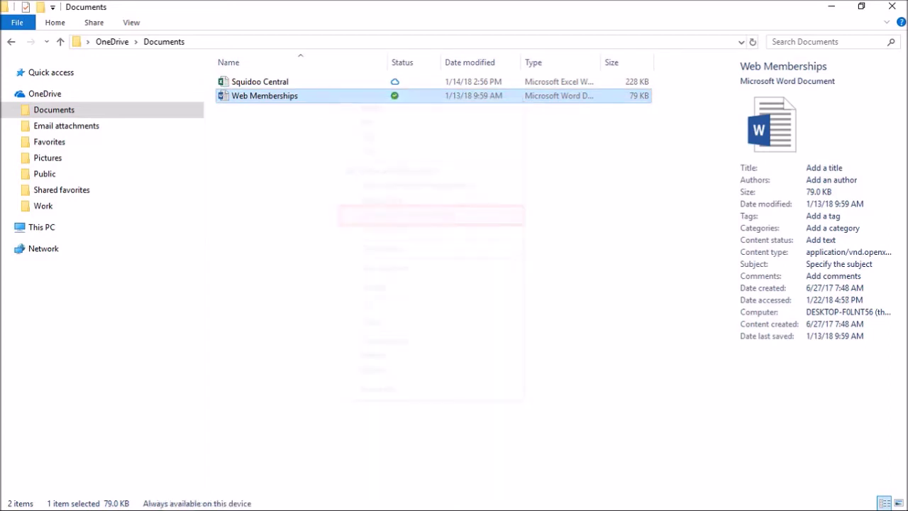